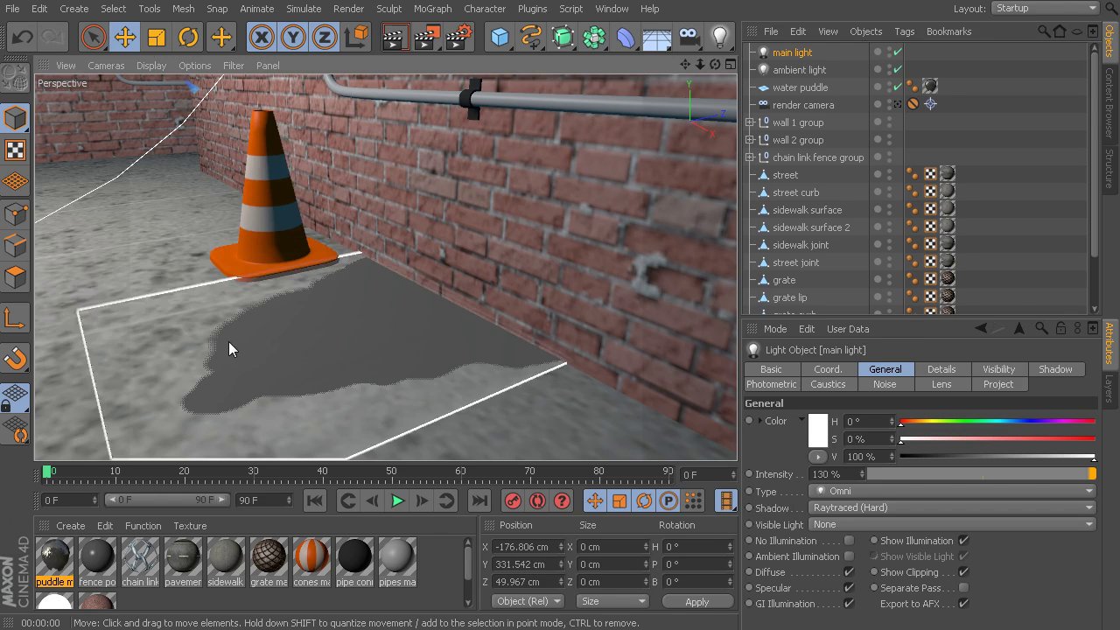
- Select the water puddle plane and start an Interactive Render Region with Alt+R
click(228, 341)
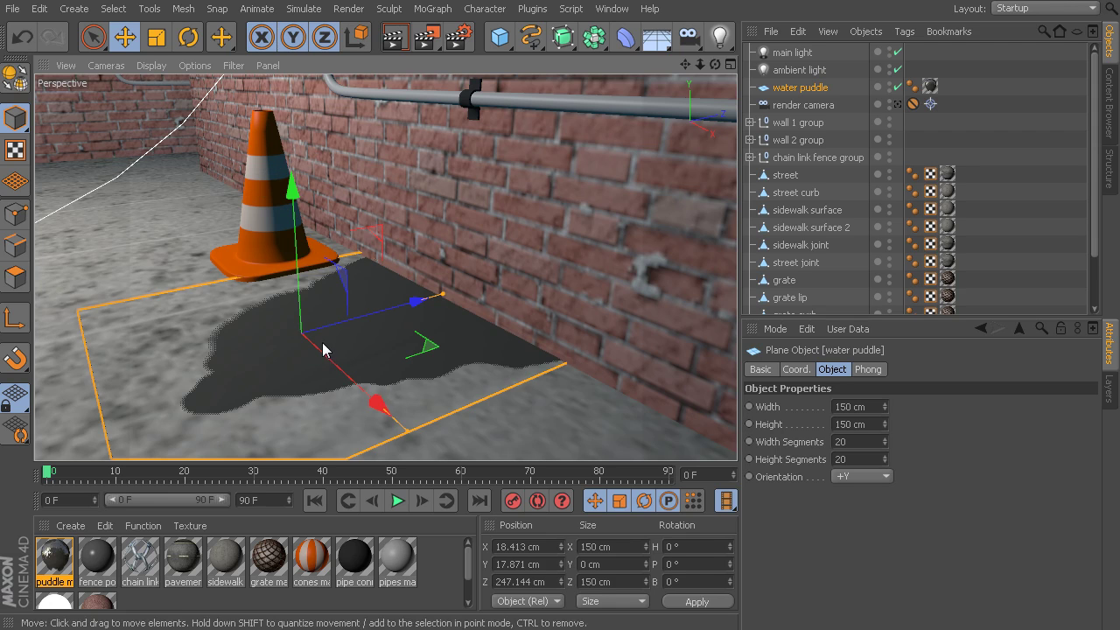
key(alt+r)
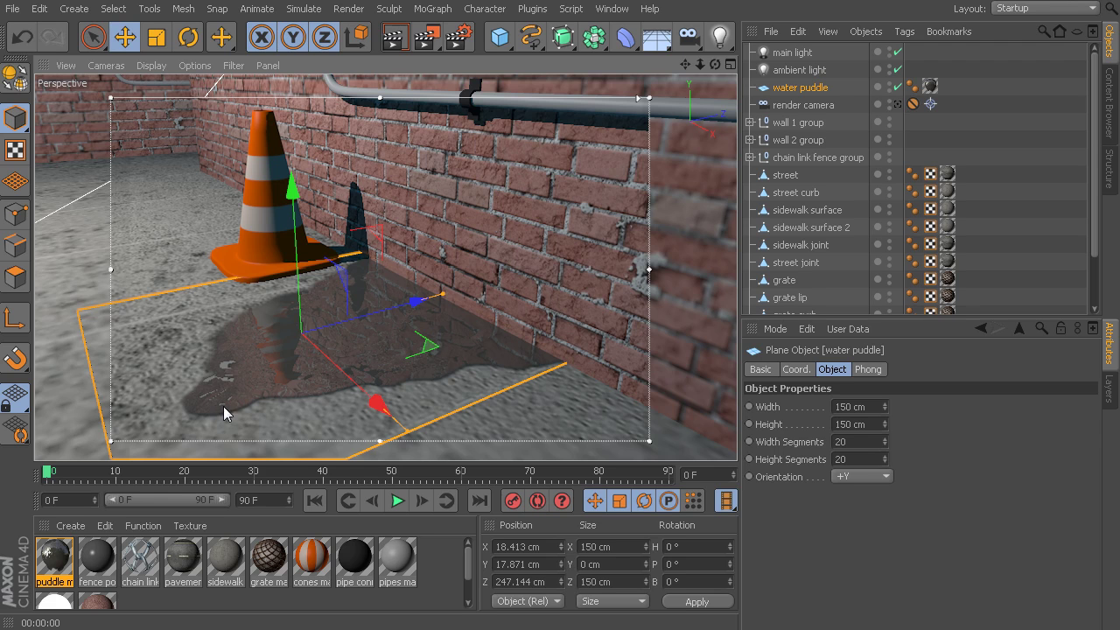
- Turn off Gadget Overlay in the Interactive Render Region settings
right_click(642, 105)
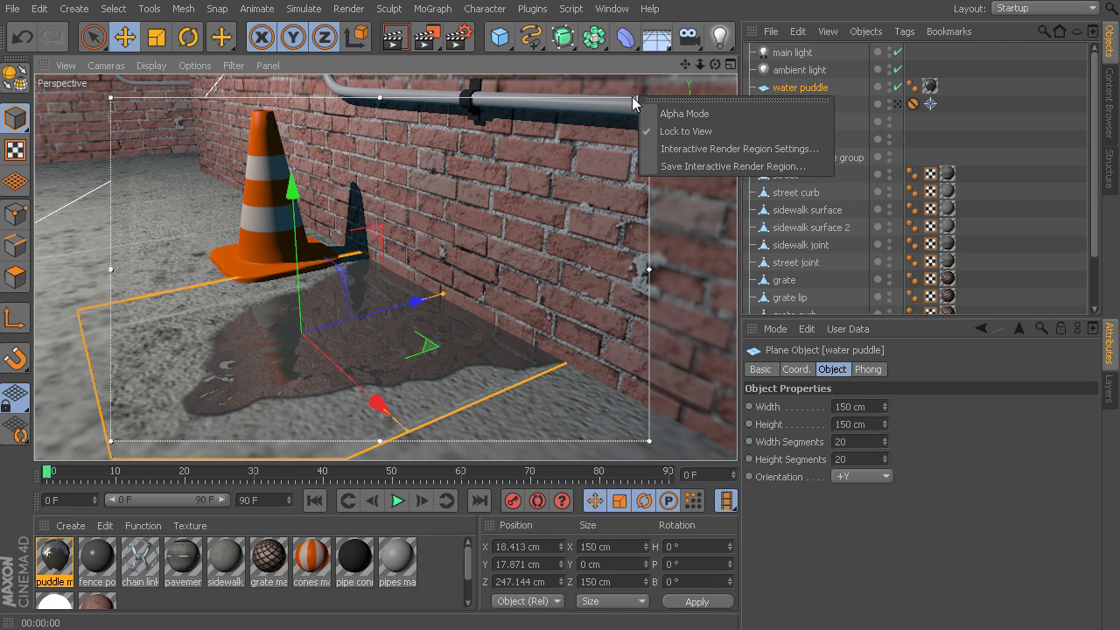
click(717, 150)
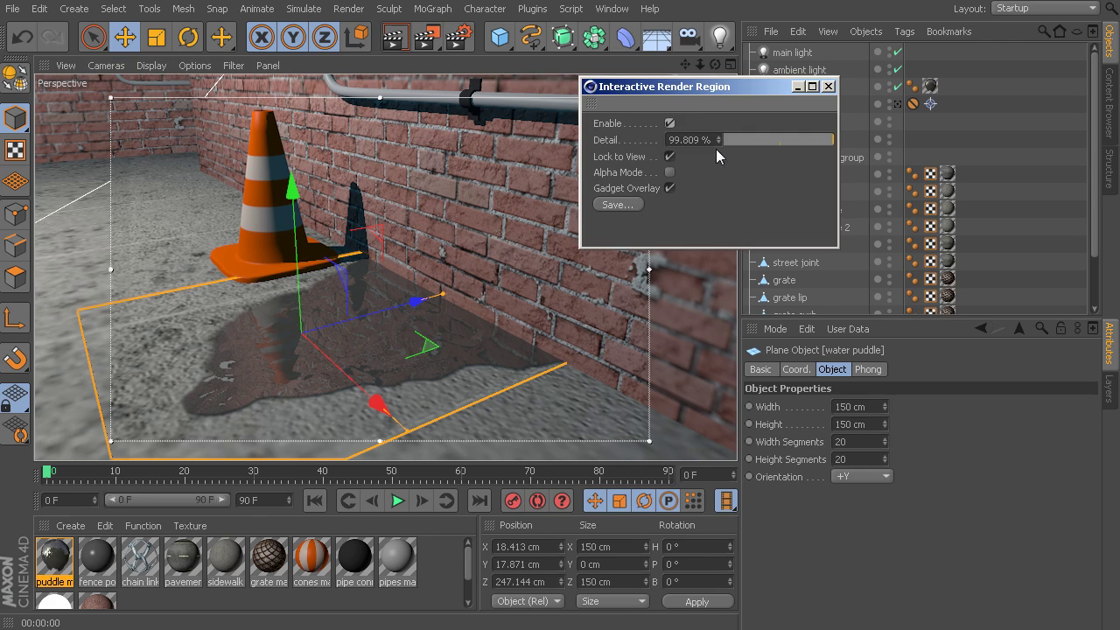
click(670, 187)
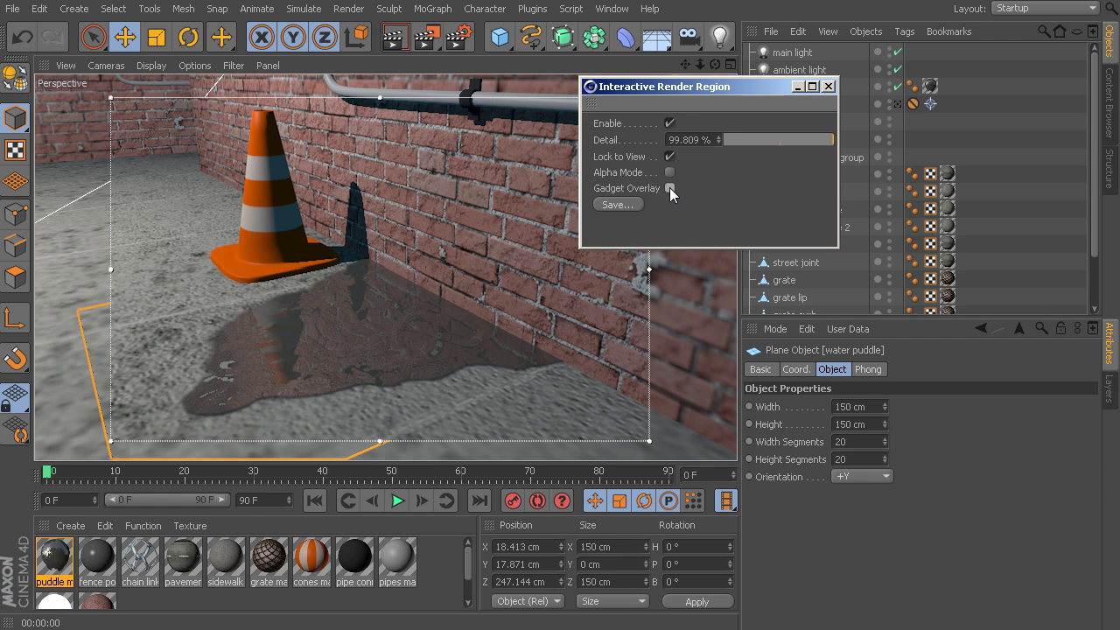
click(827, 86)
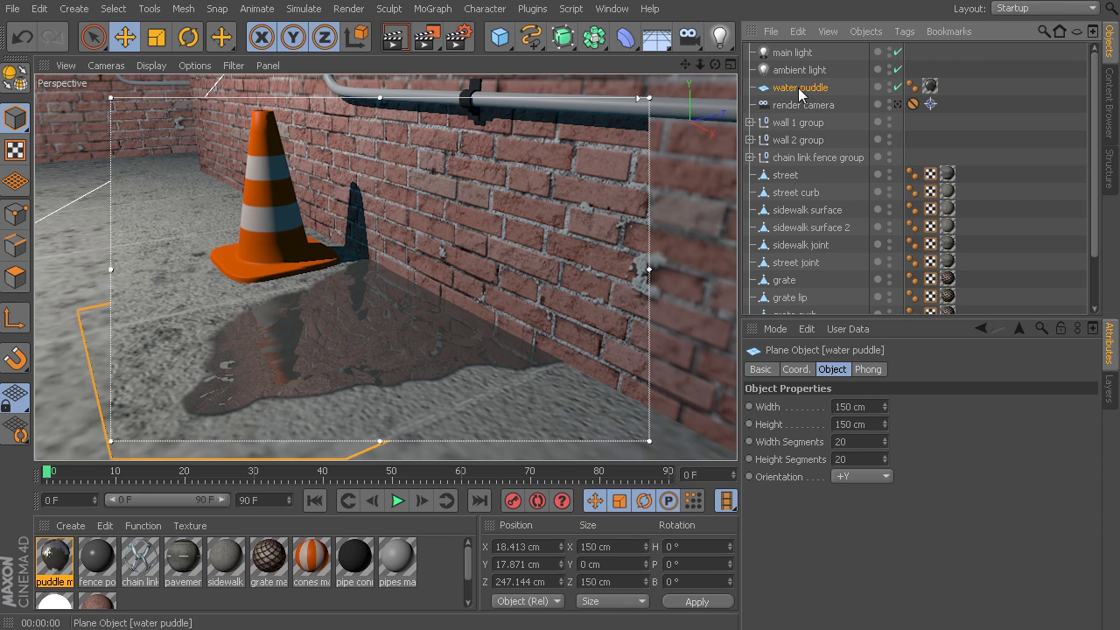
- Add a Compositing tag to the water puddle and switch off its Cast Shadows
click(903, 33)
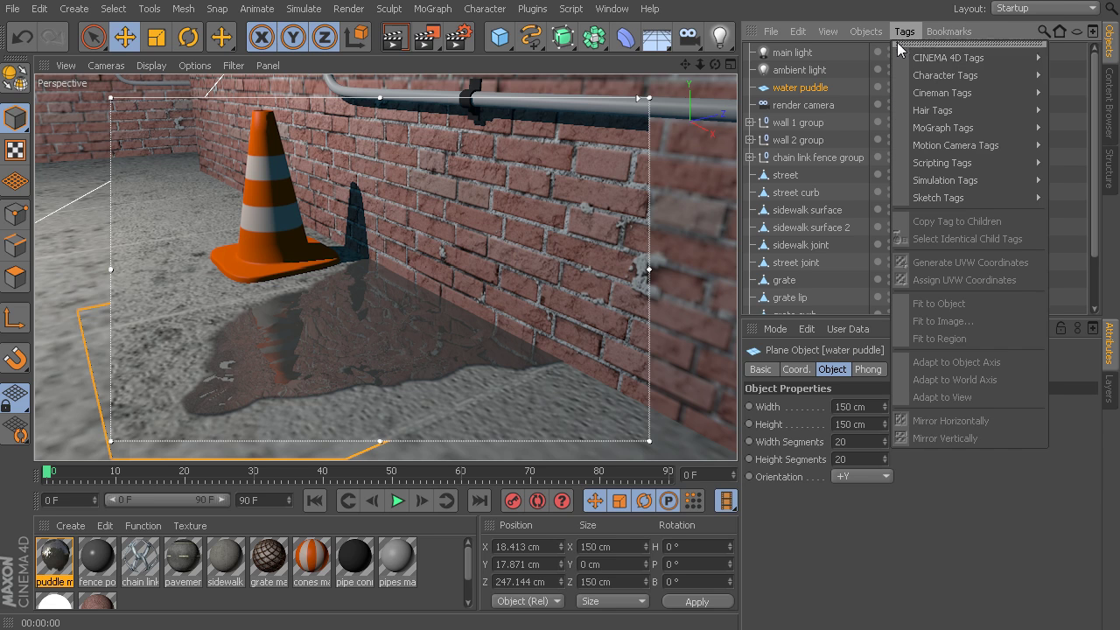
mouse_move(919, 53)
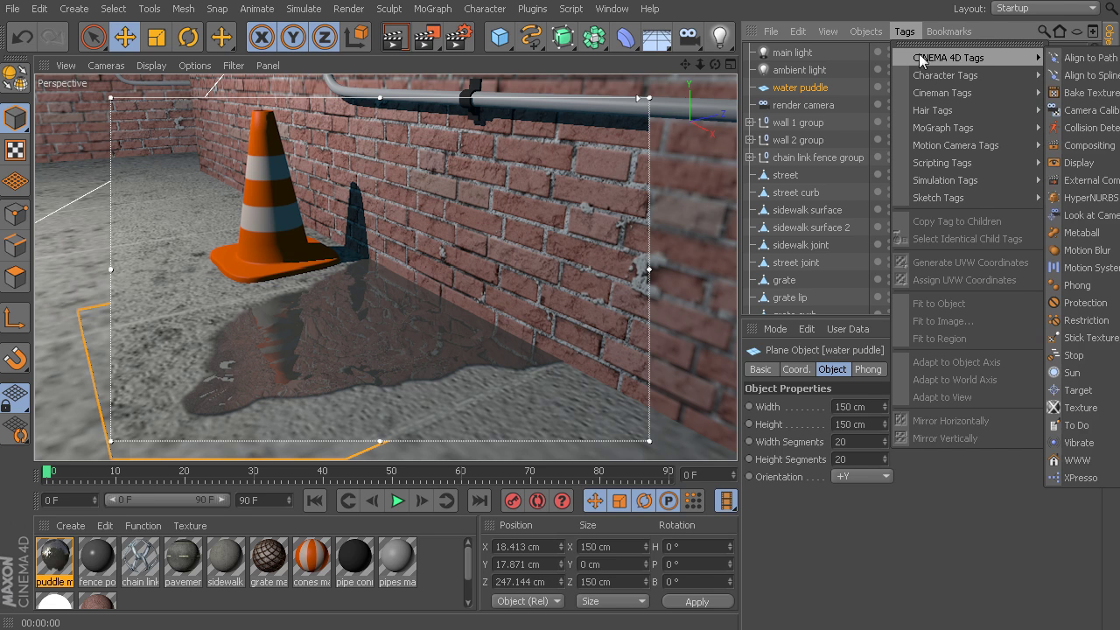
click(1062, 148)
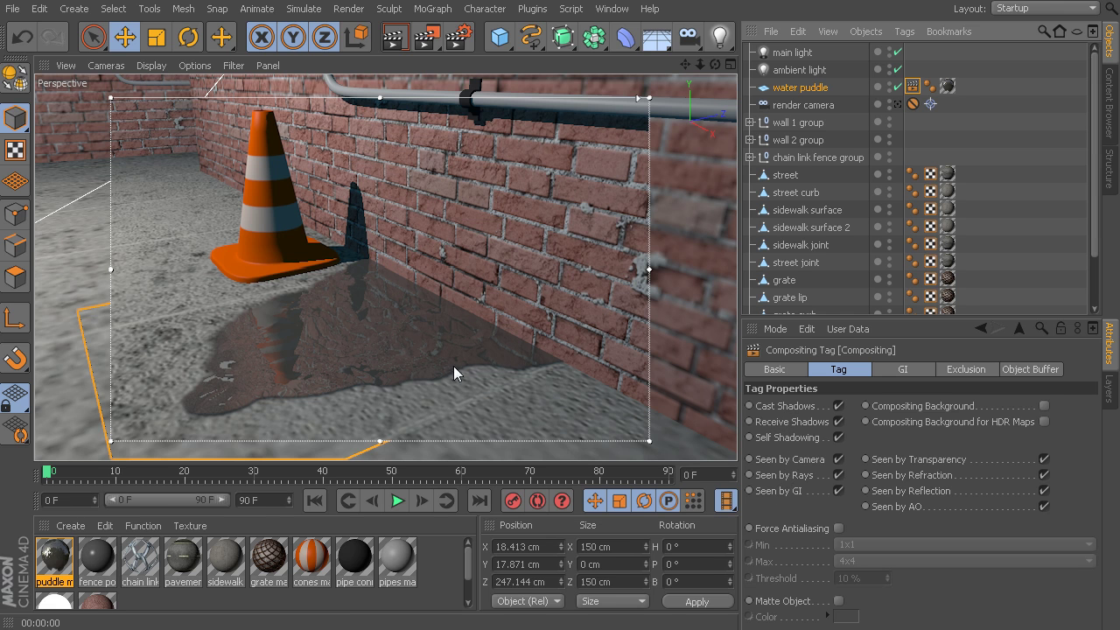
click(839, 405)
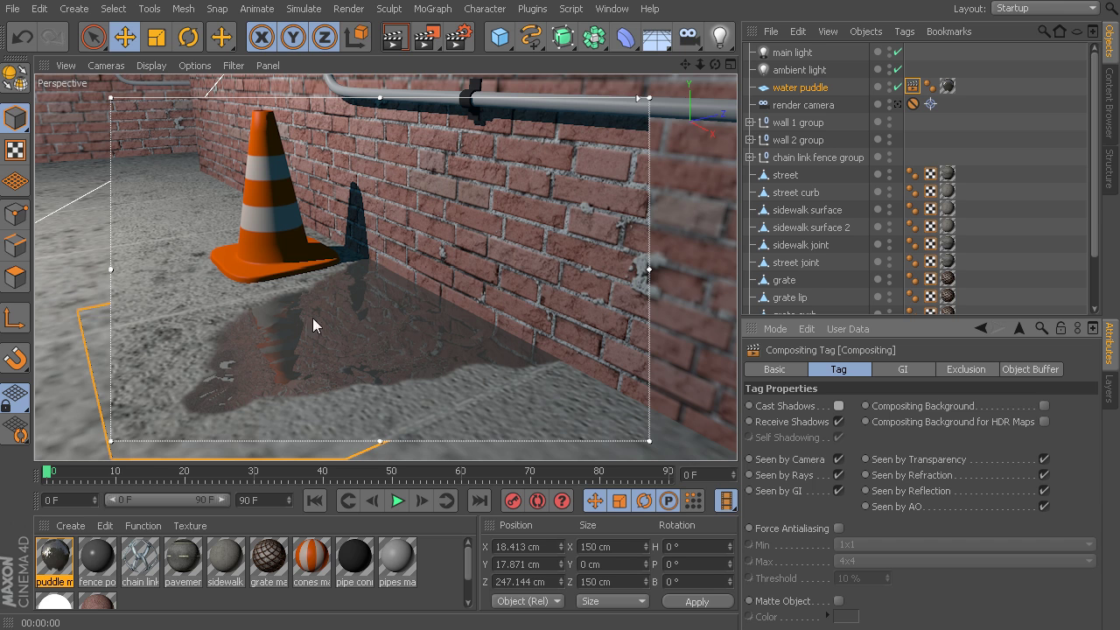
- Select the traffic cone 'cone 3' and attach a Compositing tag to it
click(266, 198)
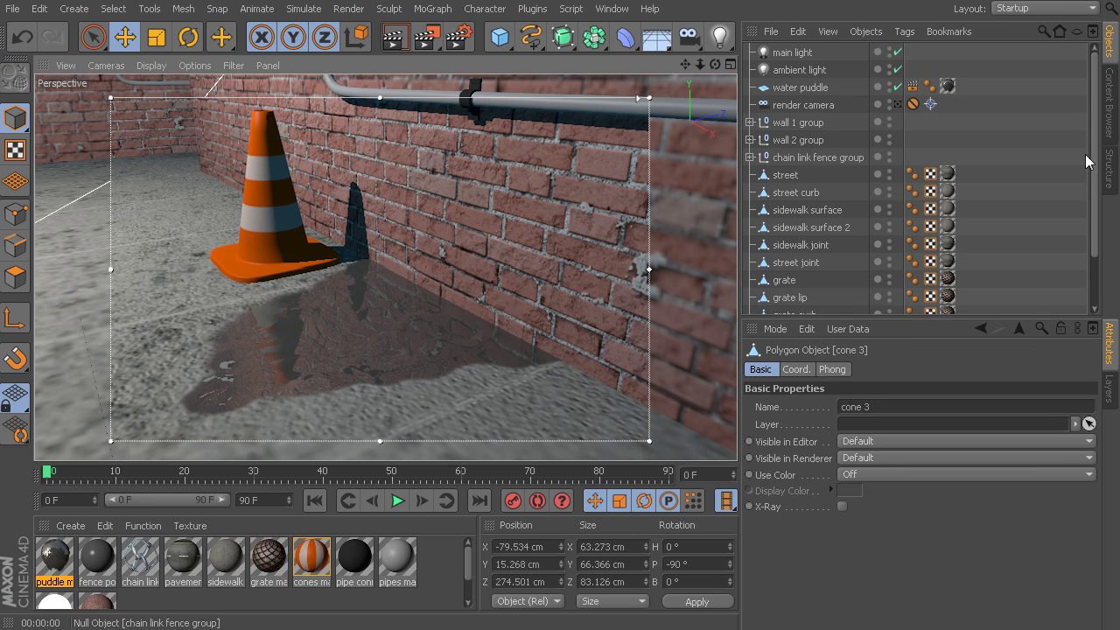
scroll(910, 140, down, 3)
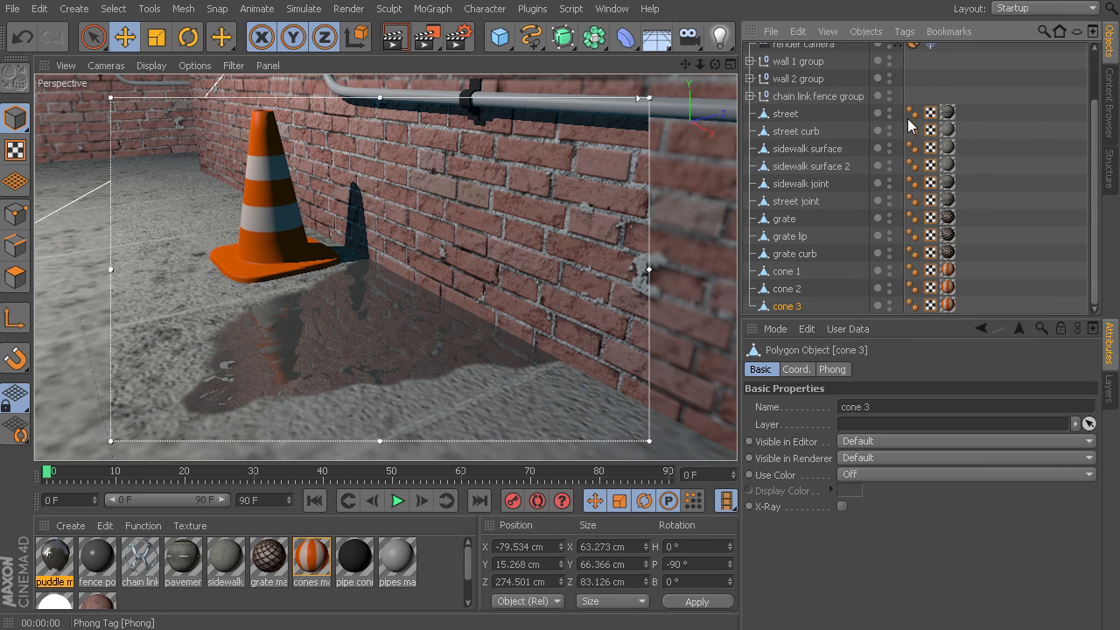
click(905, 35)
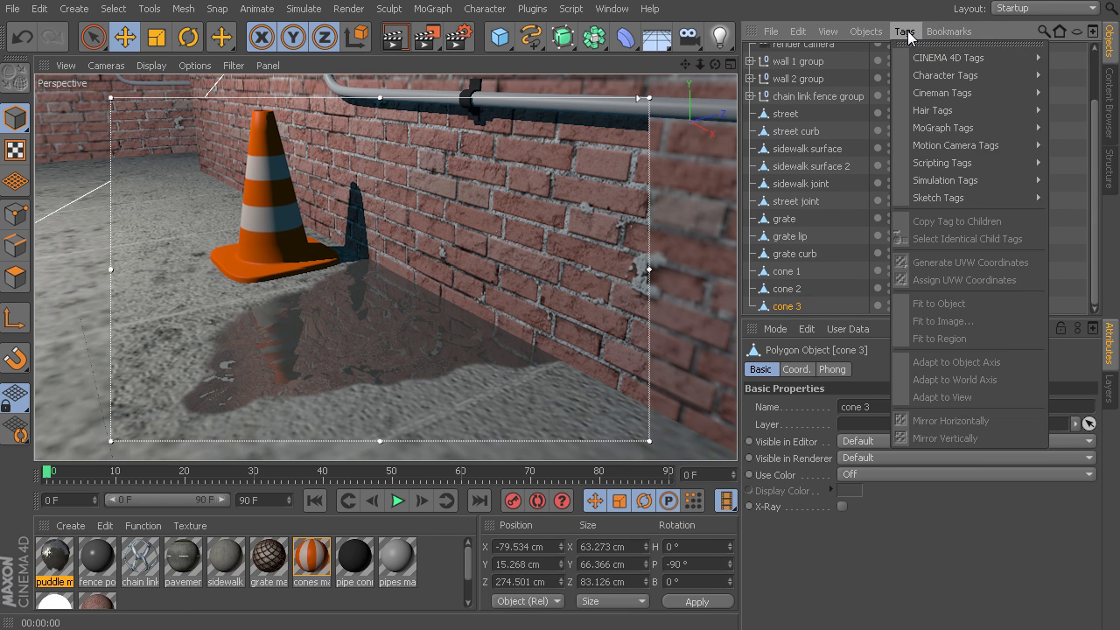
mouse_move(1034, 58)
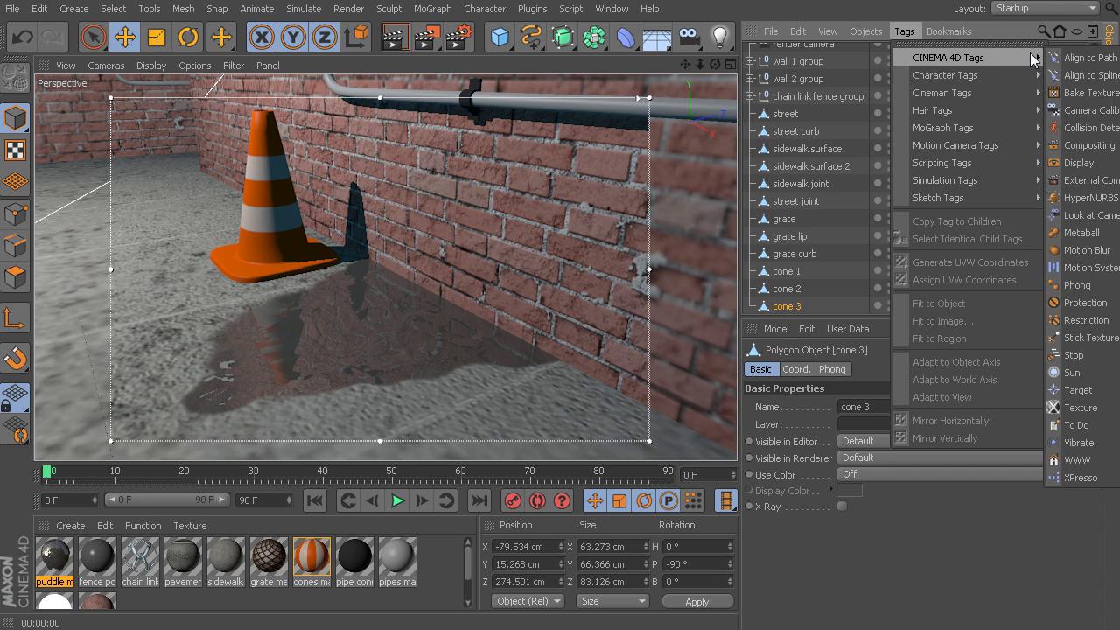
click(1081, 145)
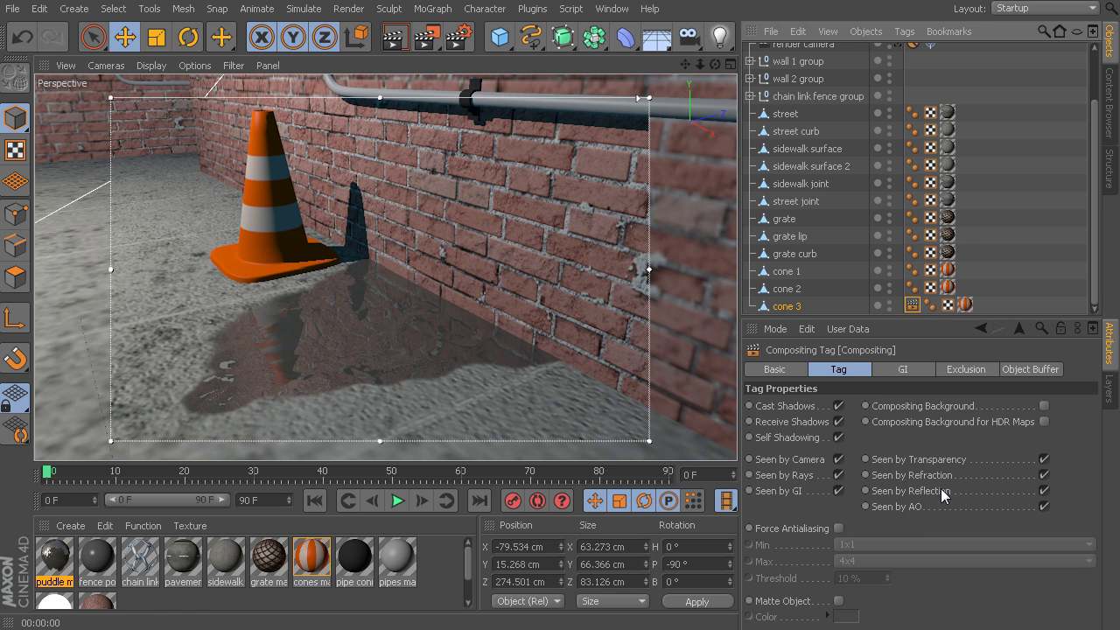
- In cone 3's Compositing tag, keep Seen by Camera on and turn Seen by Reflection off
click(915, 495)
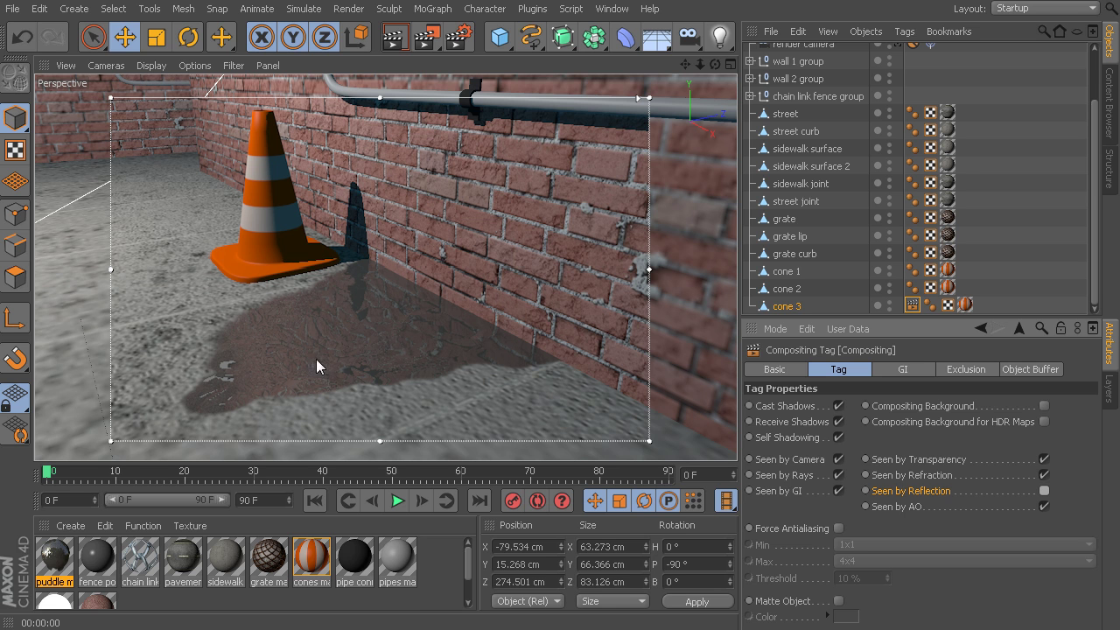
click(1043, 491)
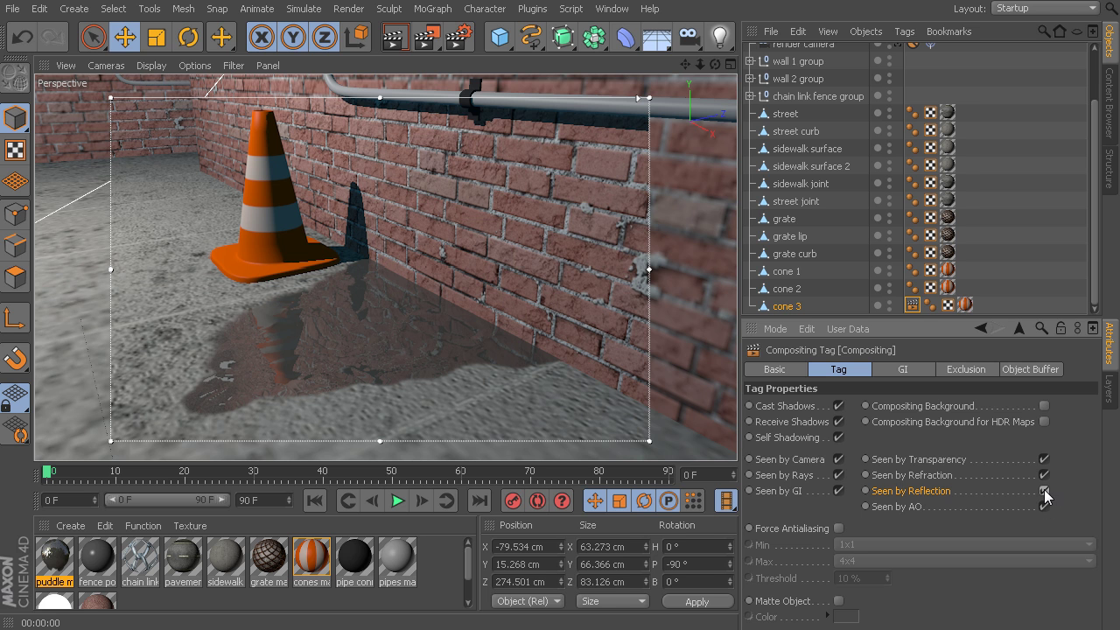
click(1044, 491)
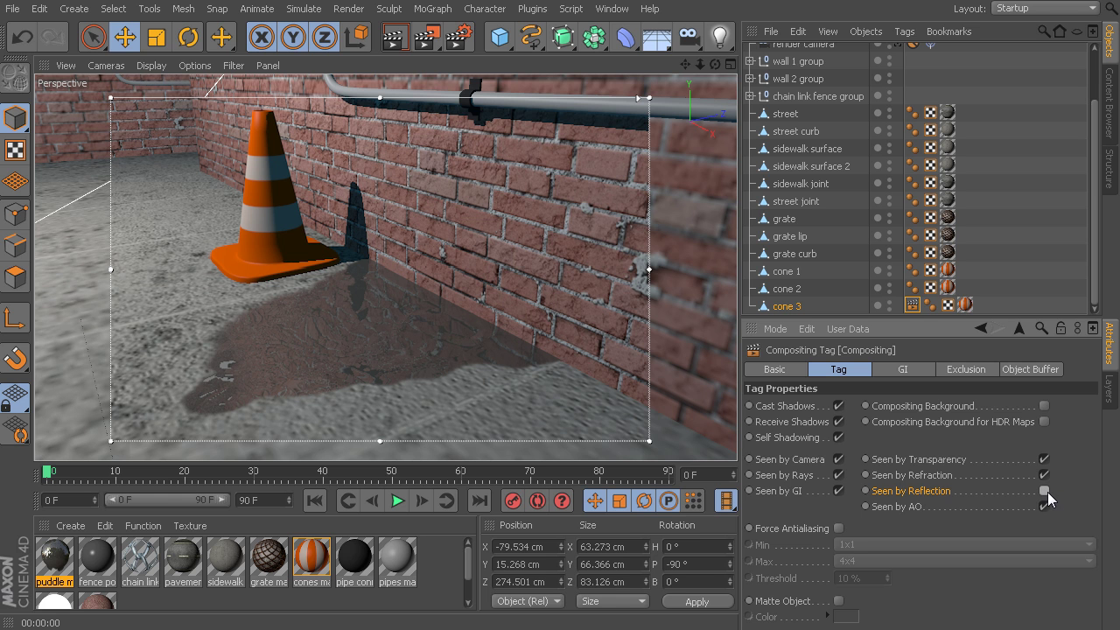
click(839, 459)
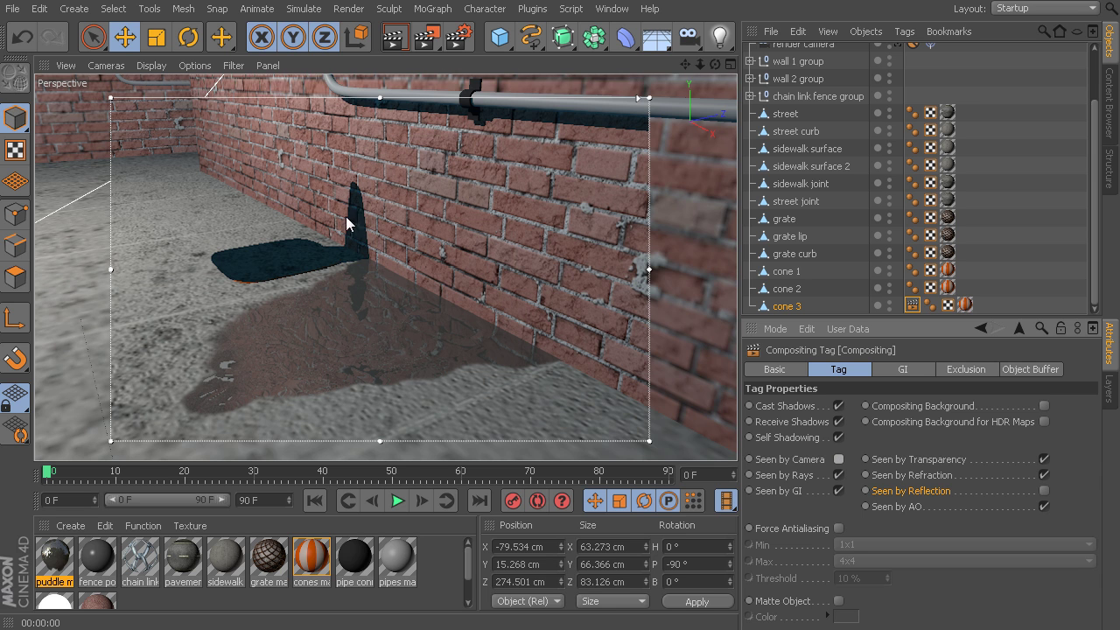
click(839, 404)
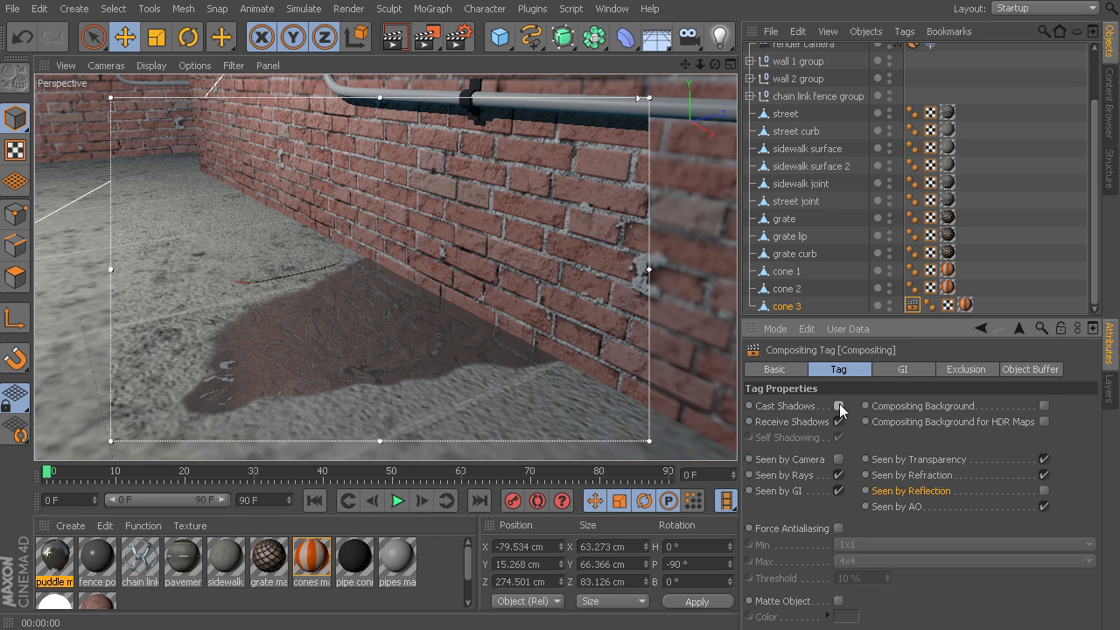
click(839, 406)
click(839, 405)
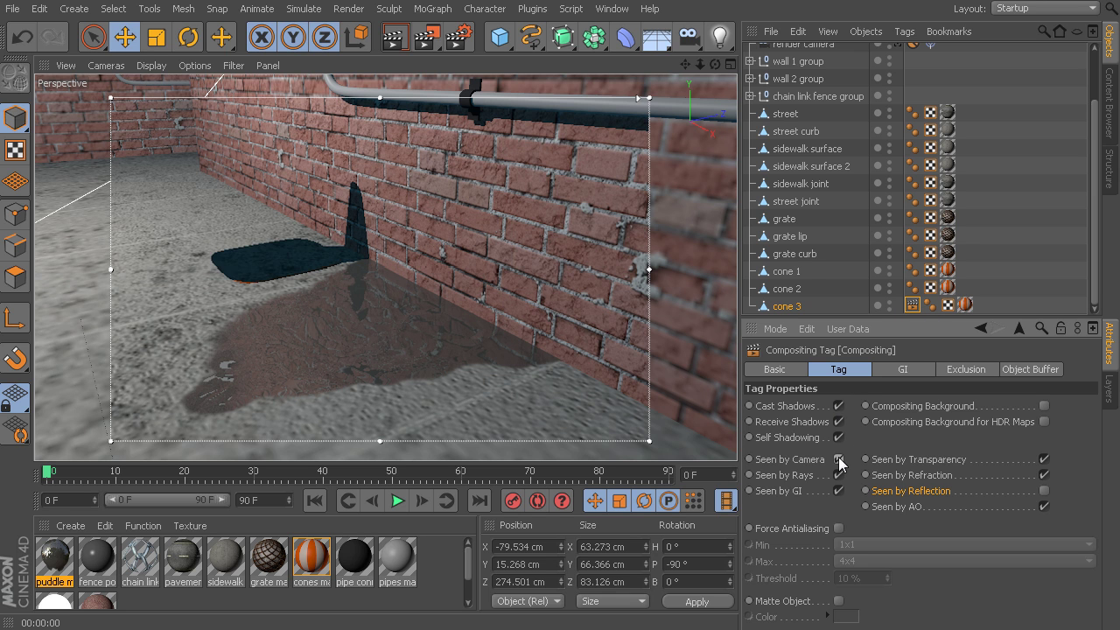
click(838, 459)
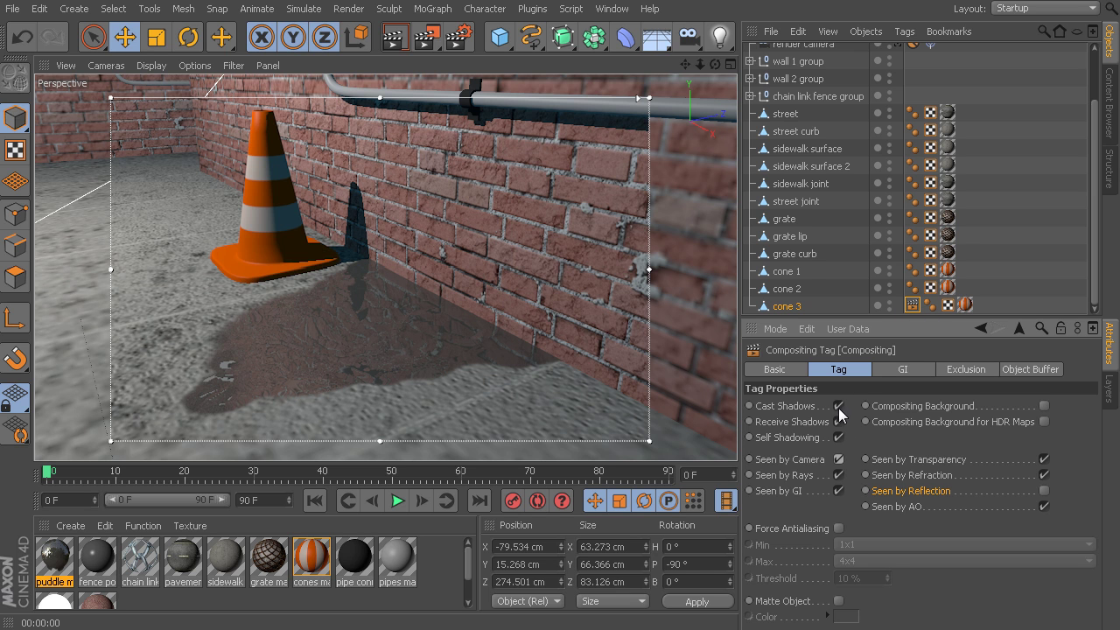
click(1045, 491)
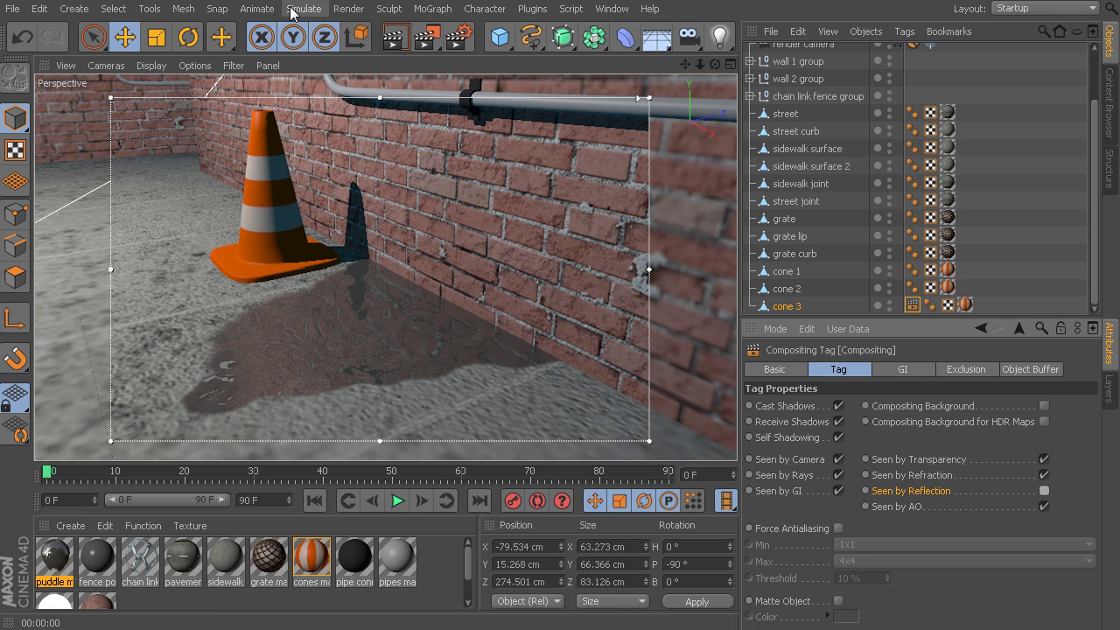
- Add an Ambient Occlusion effect with default values in Render Settings, then render the view to preview it
click(348, 11)
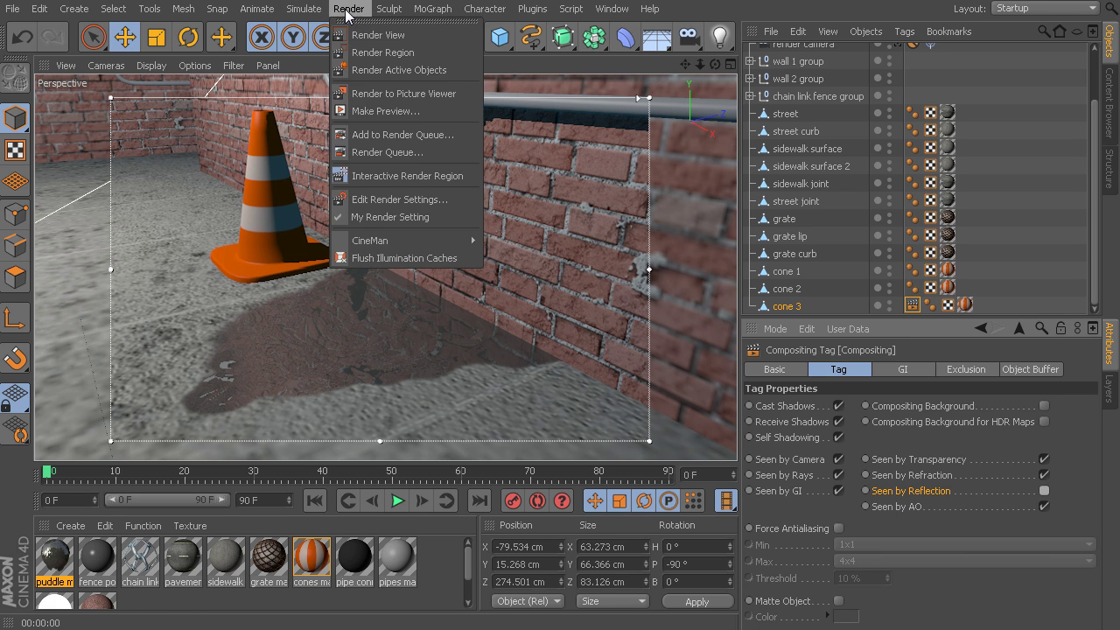
click(443, 198)
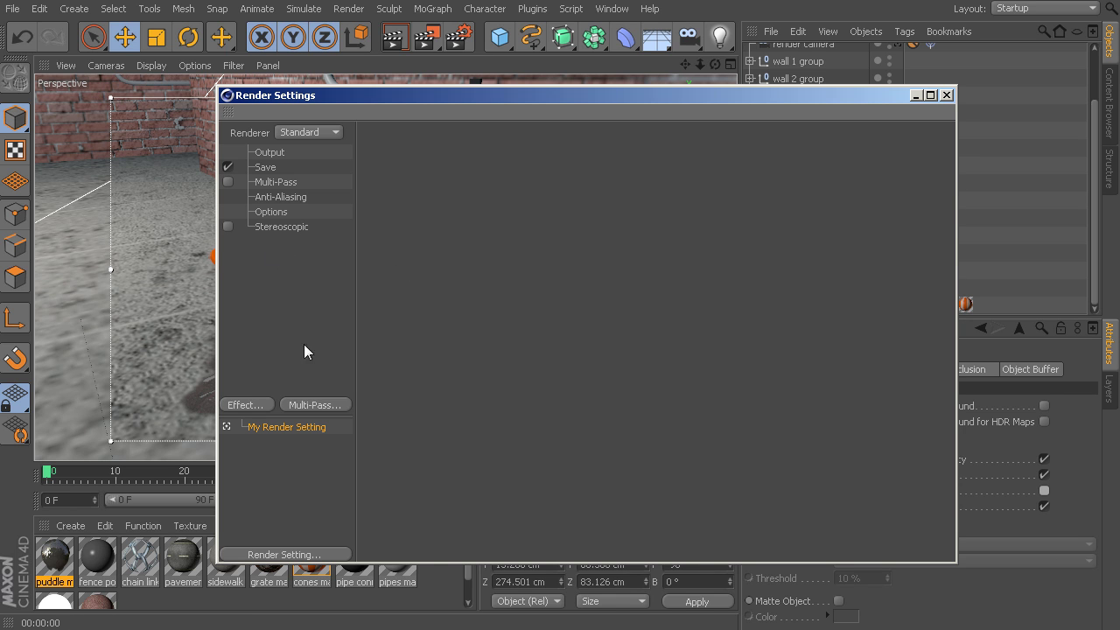
click(254, 402)
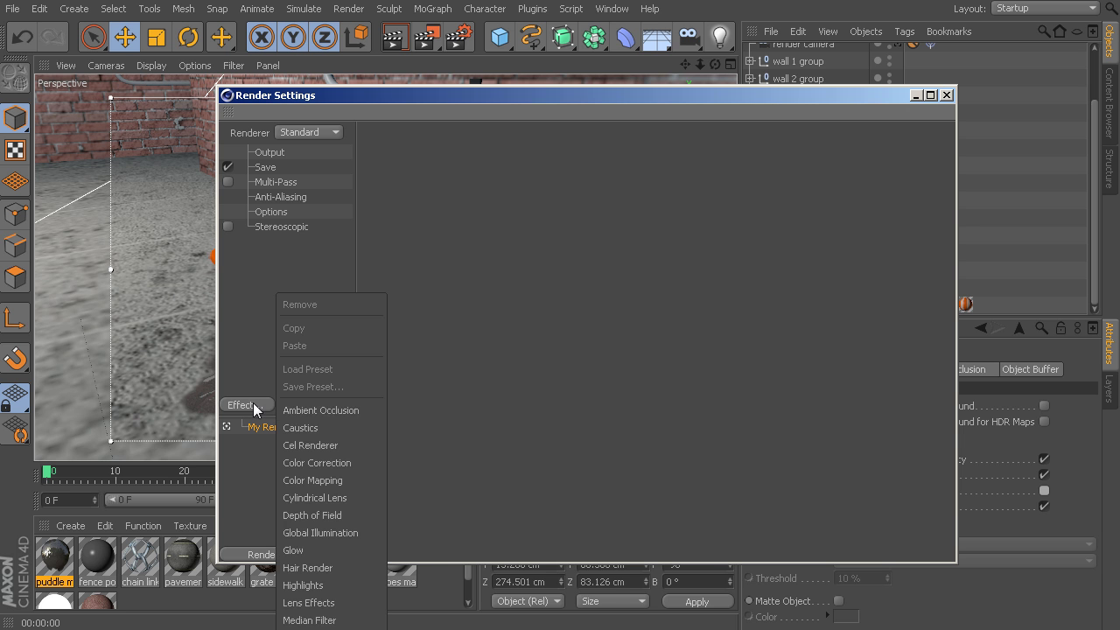
click(324, 410)
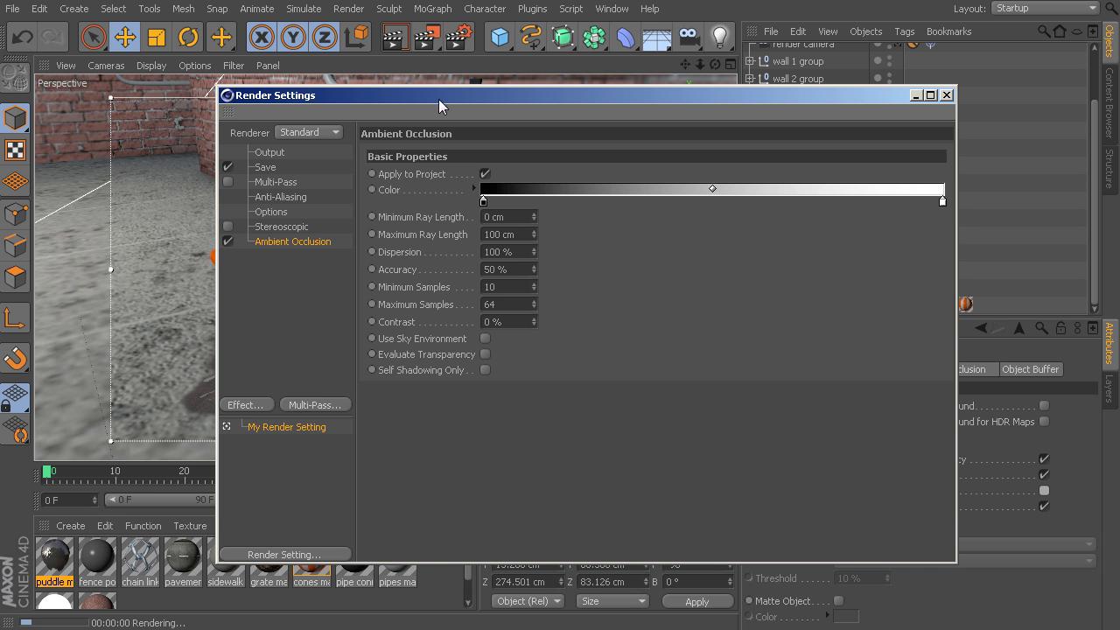
drag(440, 97, 670, 150)
key(ctrl+r)
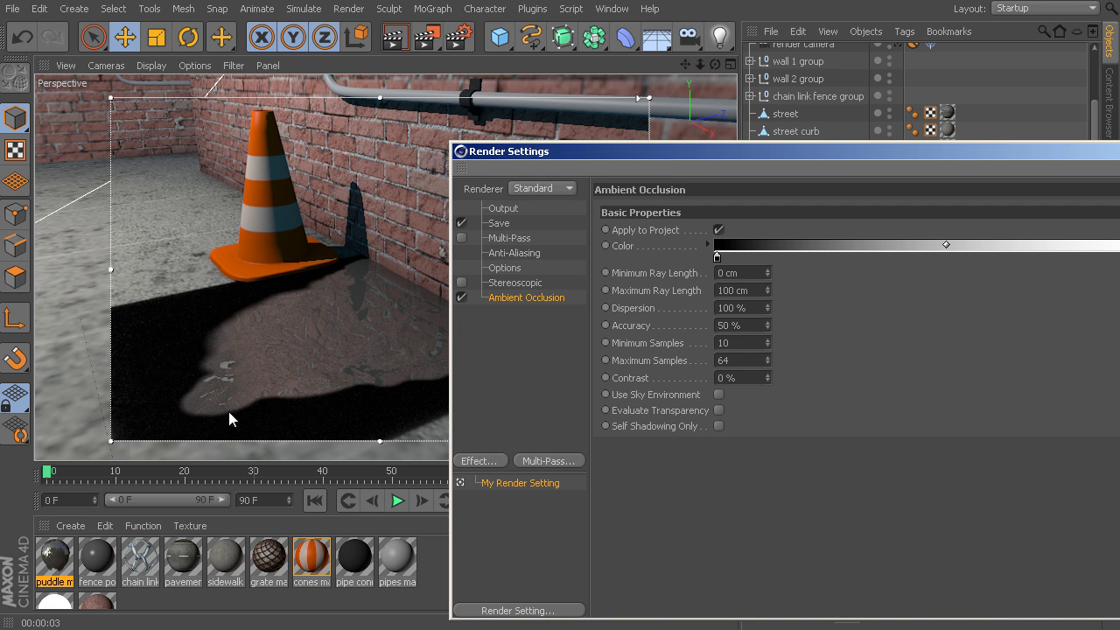
- Select the puddle plane, enable Evaluate Transparency for Ambient Occlusion, and re-render the view
click(251, 310)
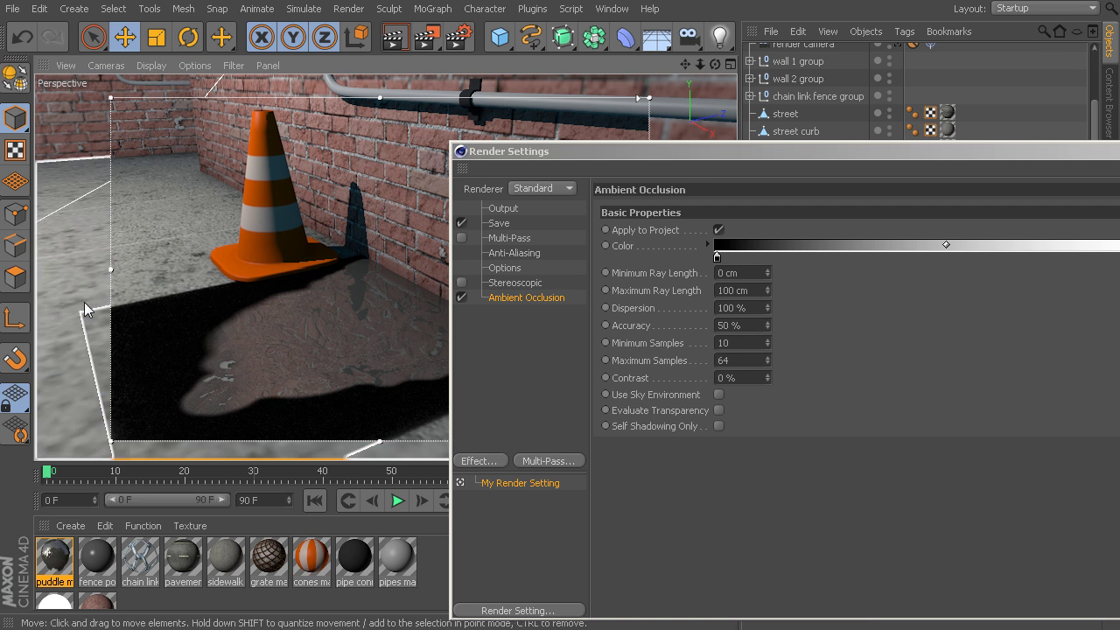
click(109, 406)
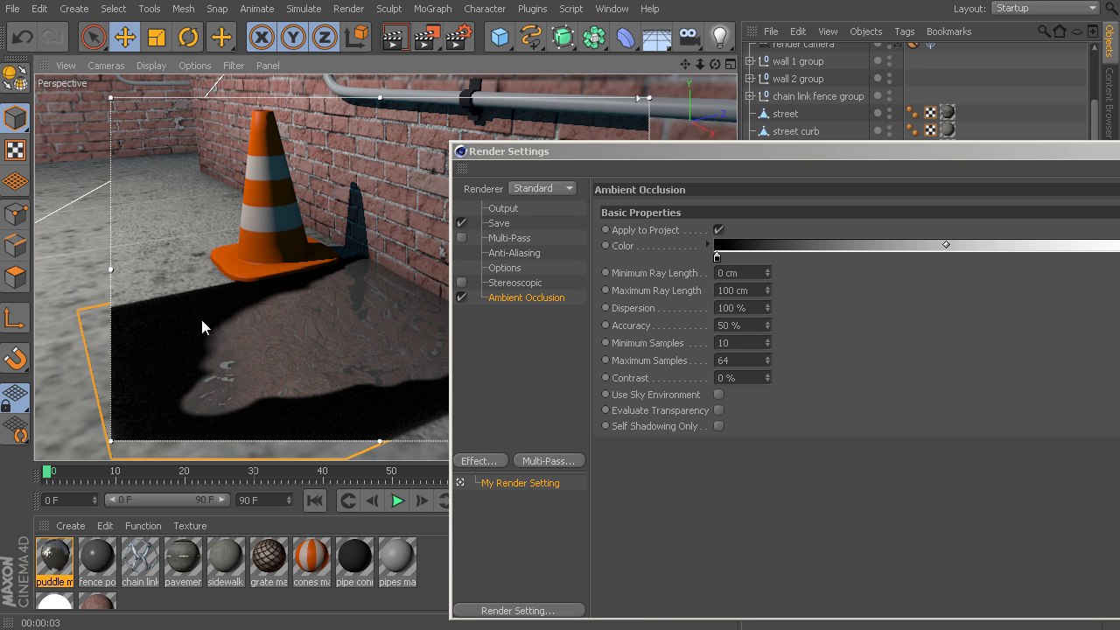
click(718, 411)
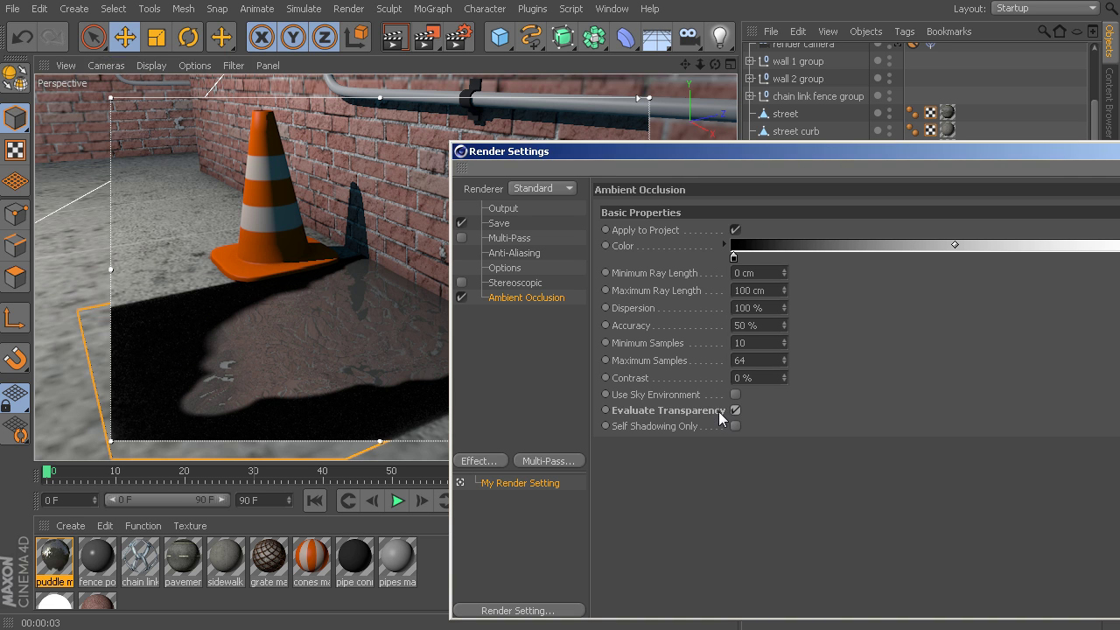
key(ctrl+r)
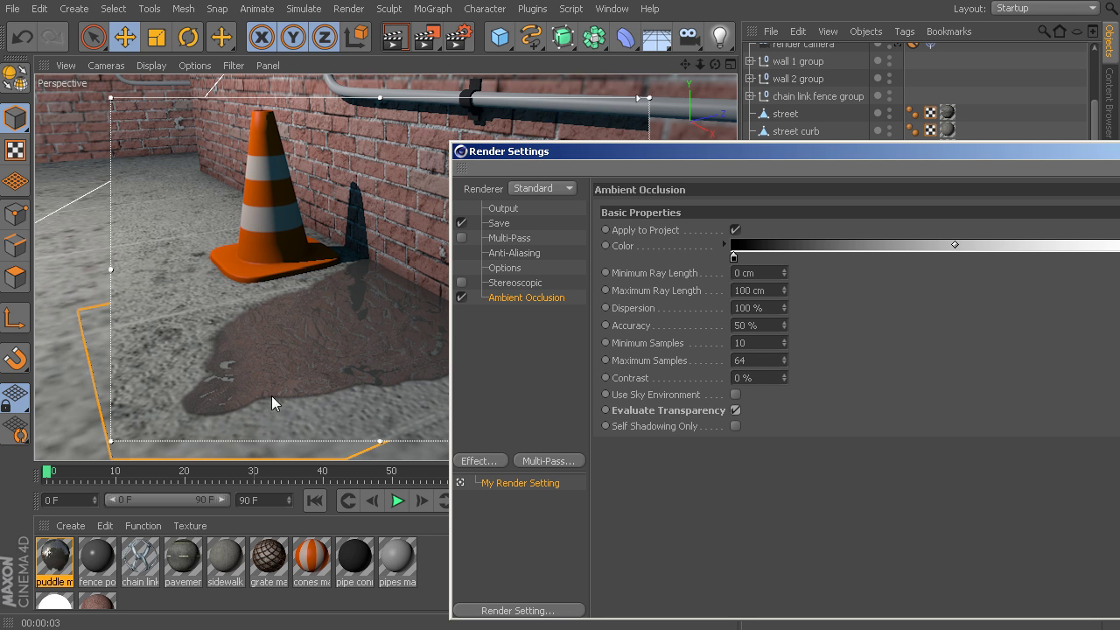
- Close the Render Settings window
double_click(1005, 155)
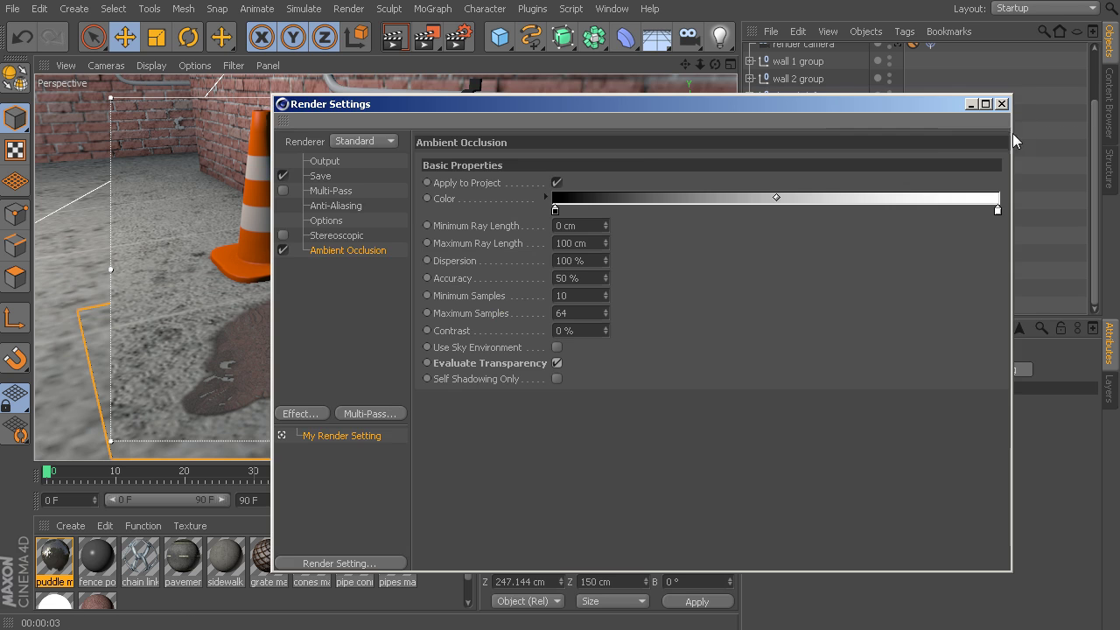
click(1002, 104)
drag(1093, 127, 1094, 71)
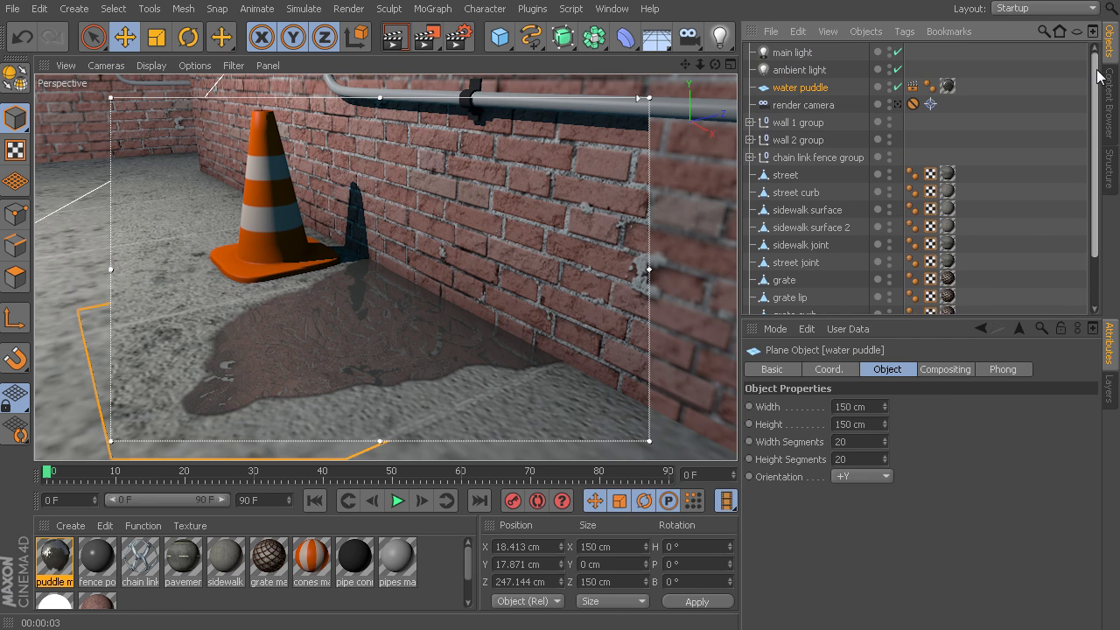
- Turn off Seen by AO in the water puddle's Compositing tag and re-render
click(913, 87)
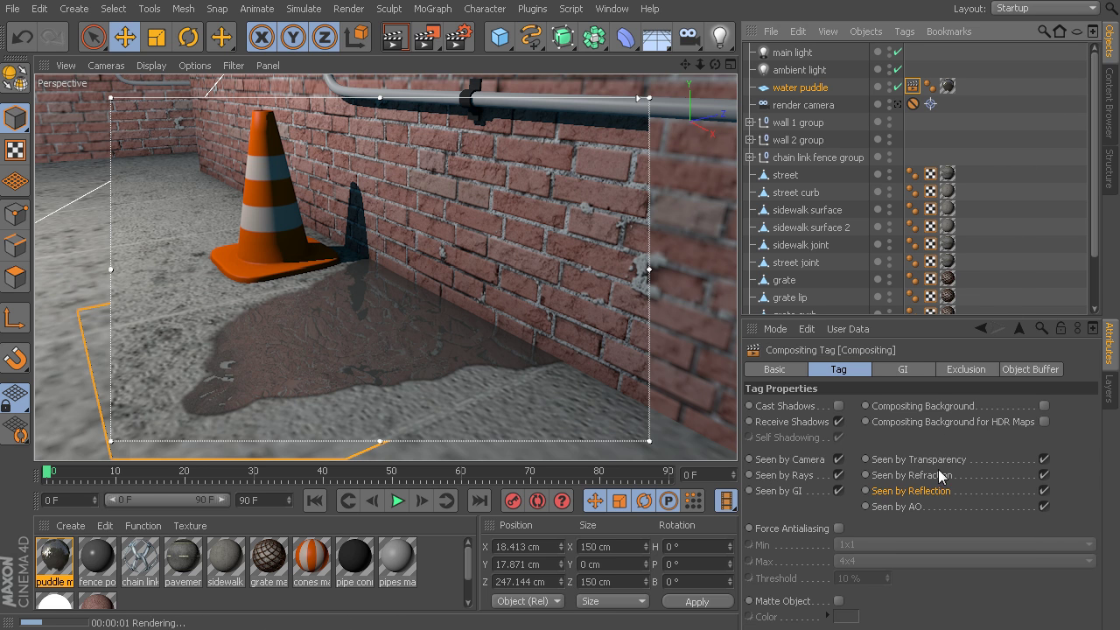
key(ctrl+r)
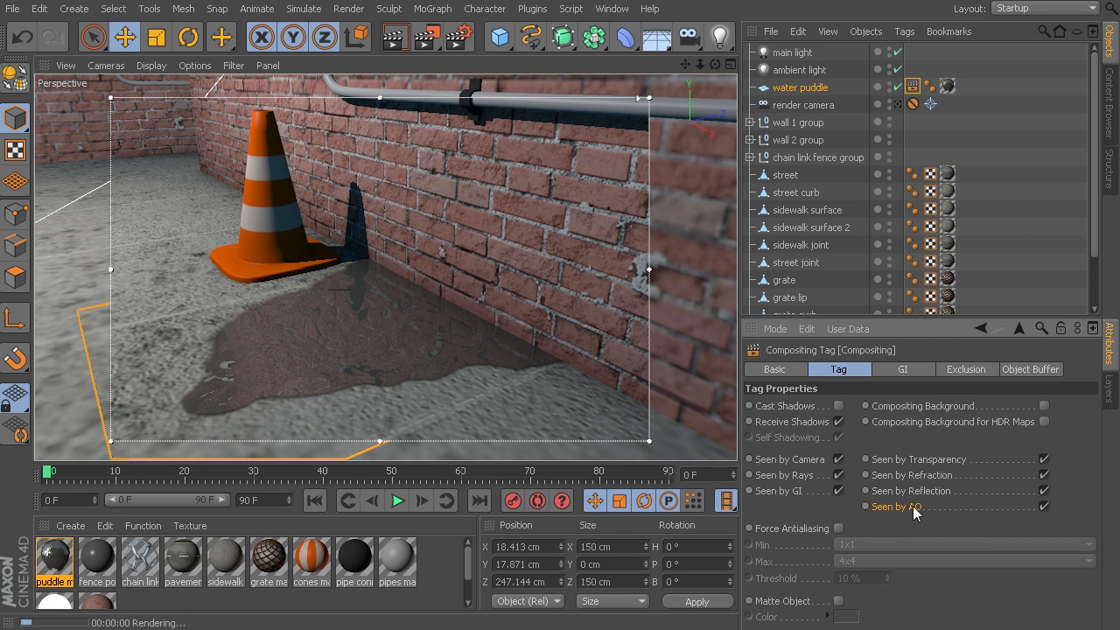
click(1042, 506)
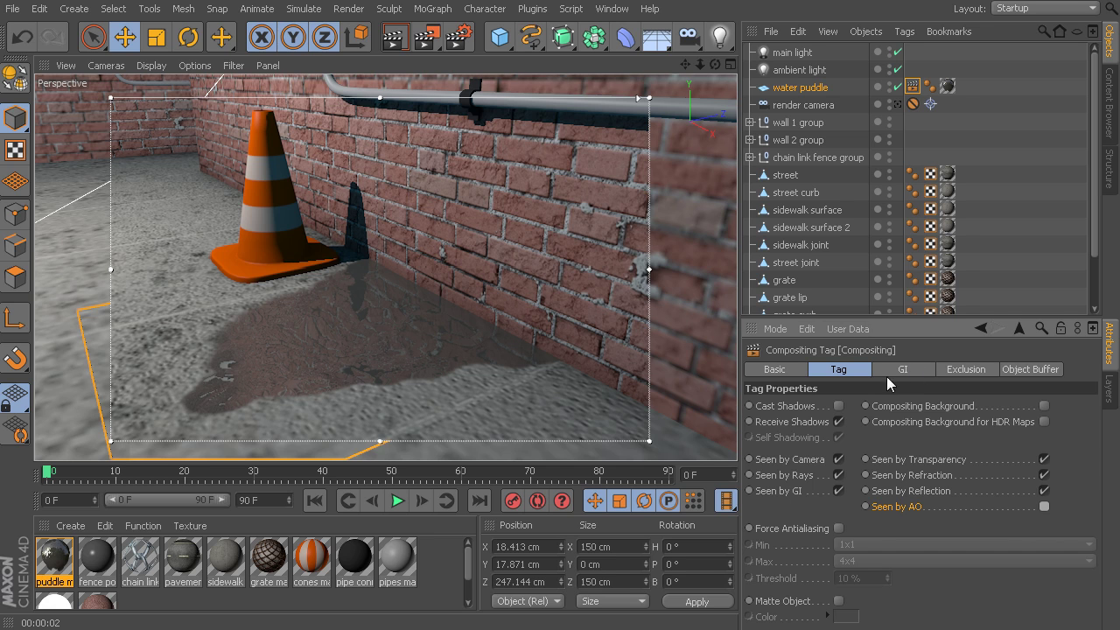
click(970, 369)
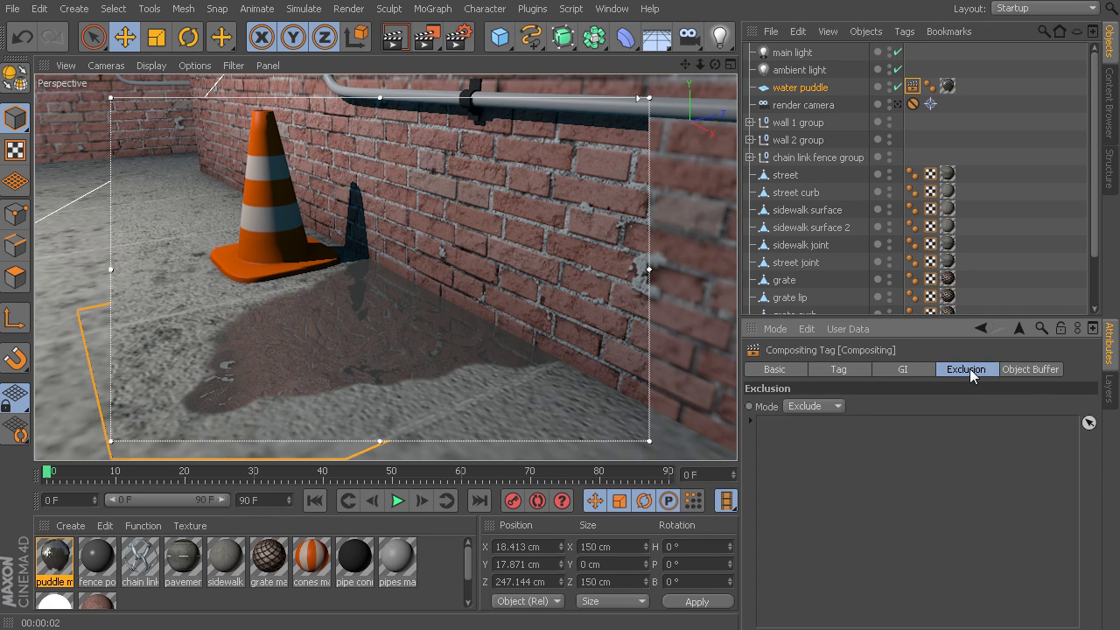
click(1018, 370)
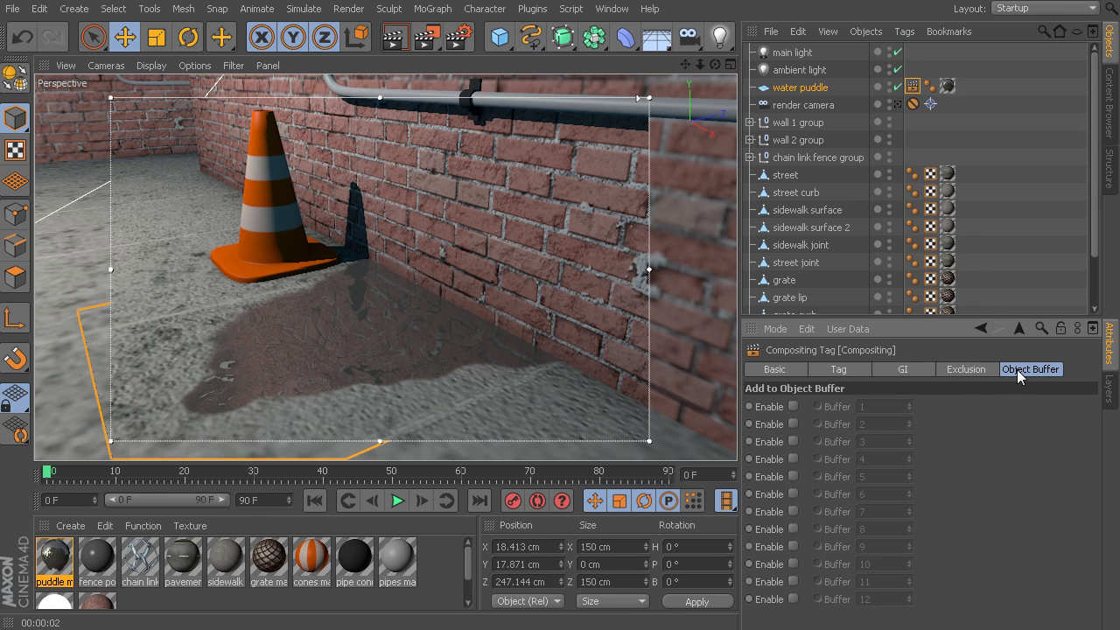
click(981, 375)
click(918, 369)
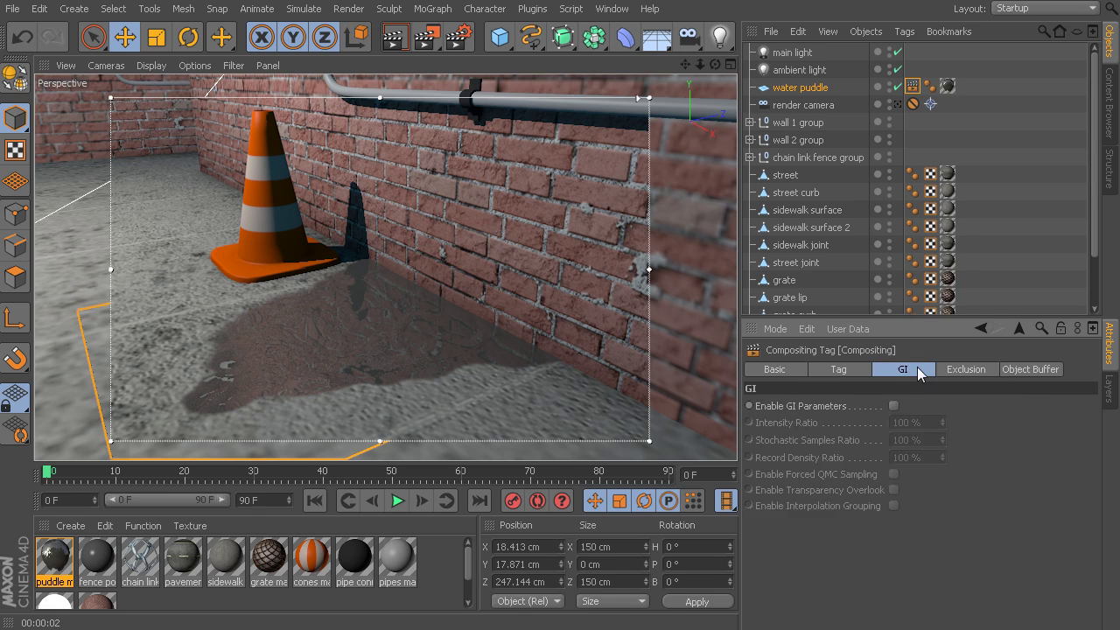
click(840, 369)
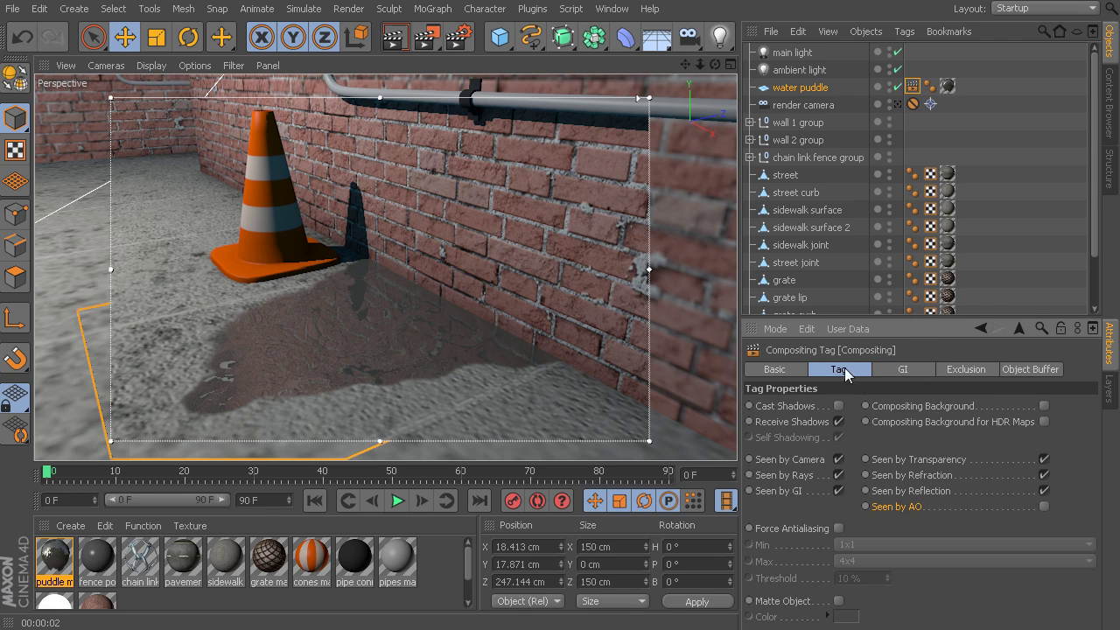